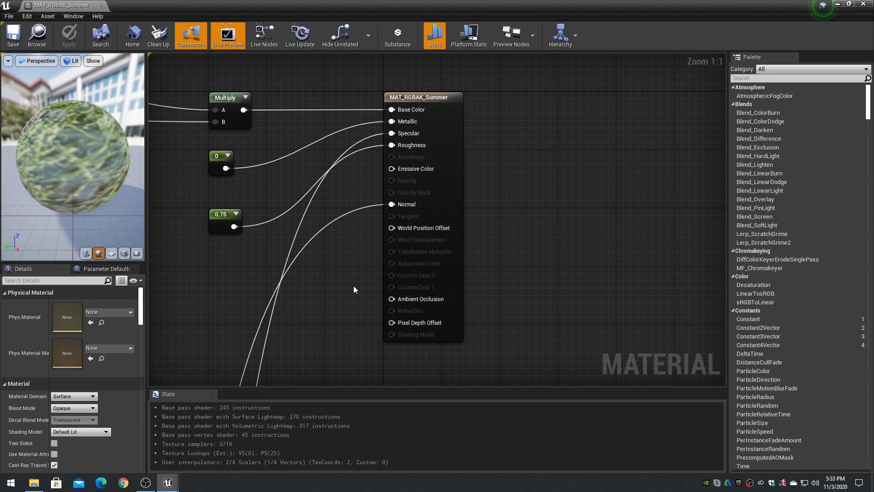
Examine the material graph from the result node back to the RGBAK Splatmap section with its LandscapeCoords and Texture Sample nodes
scroll(355, 289, "down", 7)
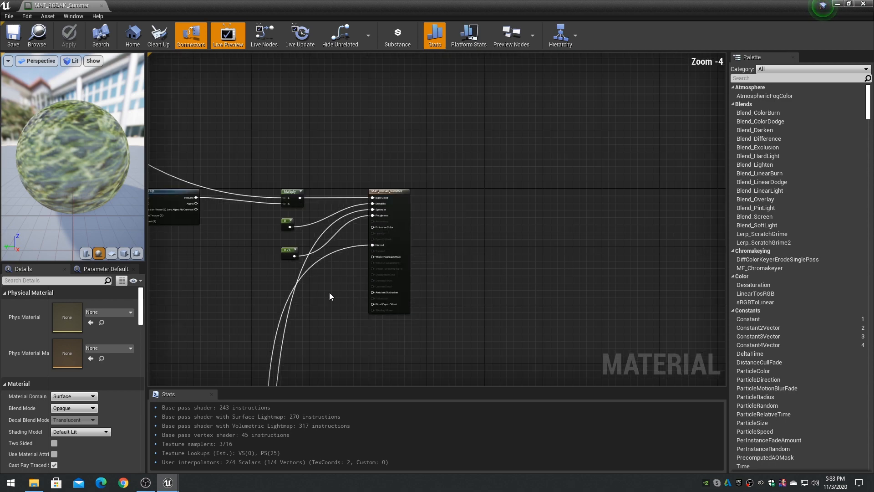
right_click_drag(354, 289, 502, 182)
scroll(530, 186, "down", 5)
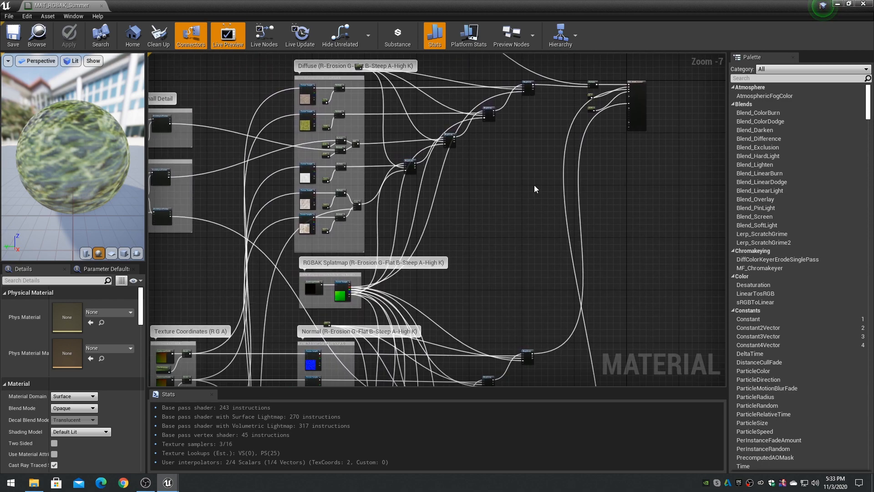
right_click_drag(485, 235, 475, 206)
scroll(423, 207, "up", 10)
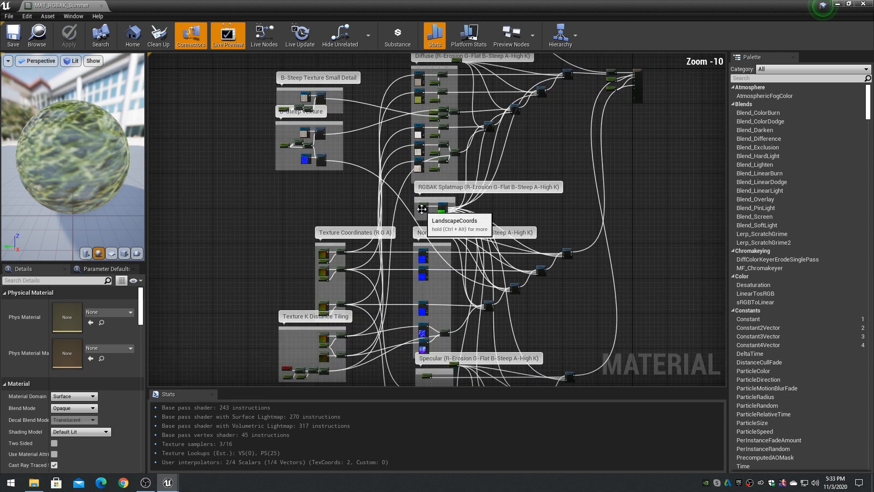
scroll(441, 208, "up", 2)
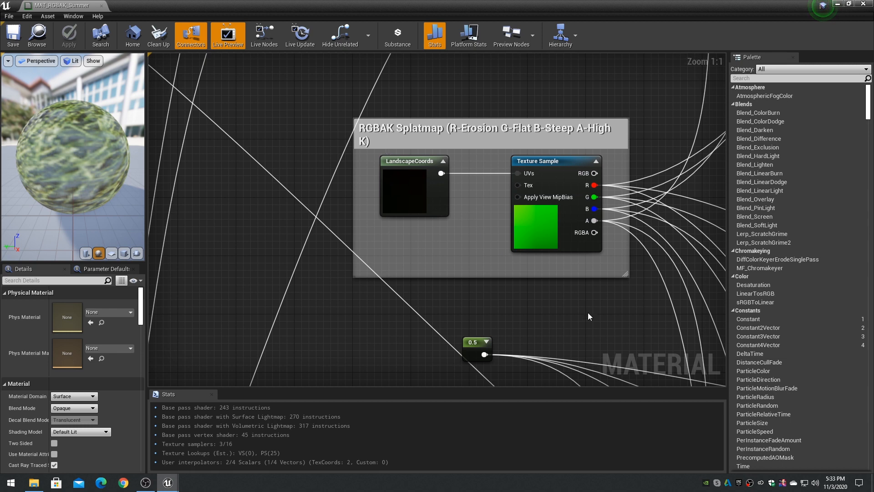
right_click(749, 483)
left_click(772, 456)
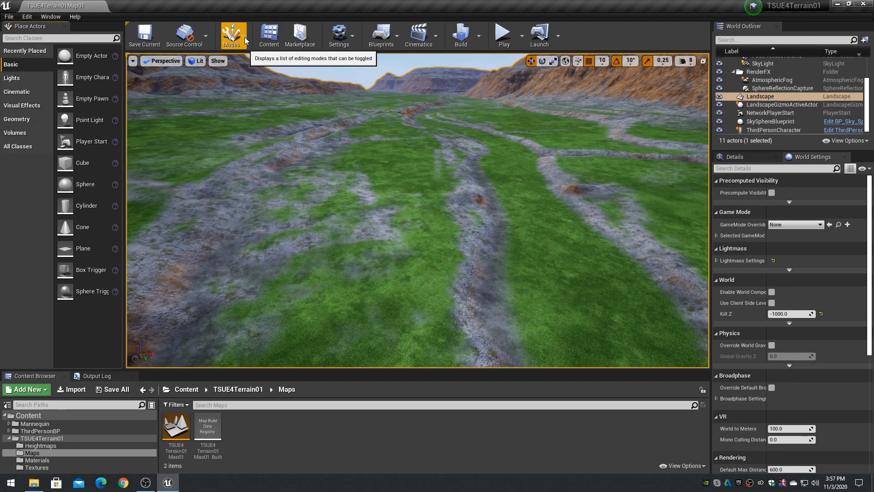
Switch the level editor to Landscape mode and flatten part of the grassy valley floor with the Flatten sculpt tool
left_click(245, 41)
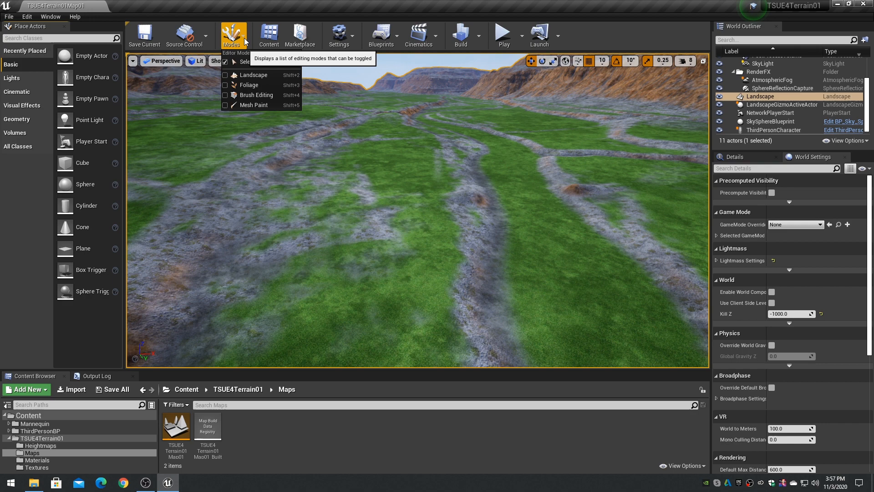
left_click(253, 75)
left_click(176, 57)
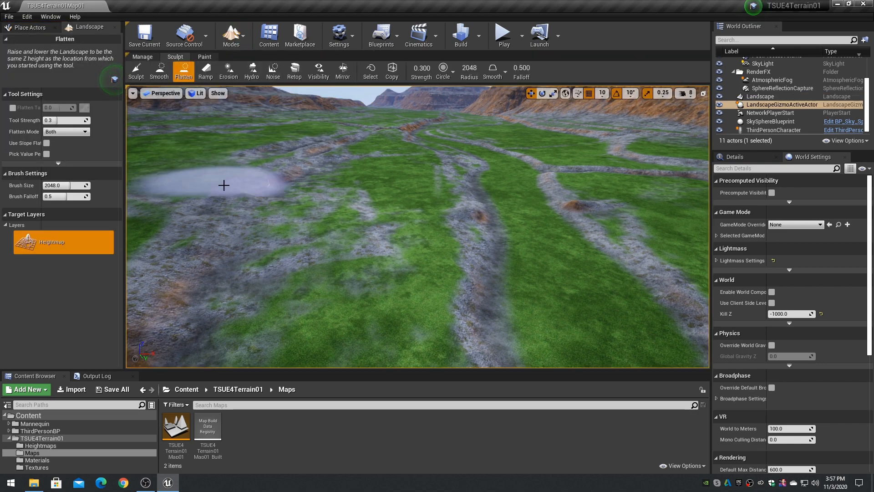
mouse_move(390, 242)
left_mouse_down()
mouse_move(307, 214)
mouse_move(521, 224)
mouse_move(548, 209)
mouse_move(524, 194)
mouse_move(300, 187)
mouse_move(287, 205)
left_mouse_up()
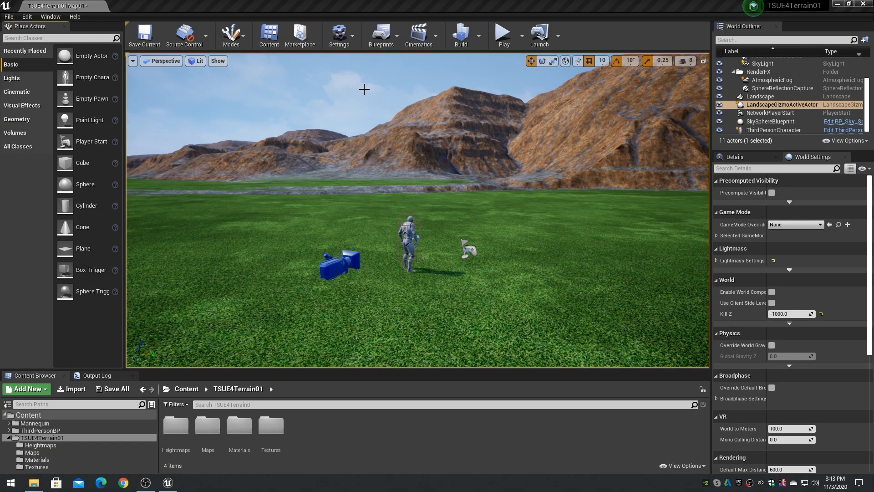
Export the landscape's heightmap layer from Landscape mode as Heightmap.png in the TSUE4Terrain01 project folder
left_click(241, 34)
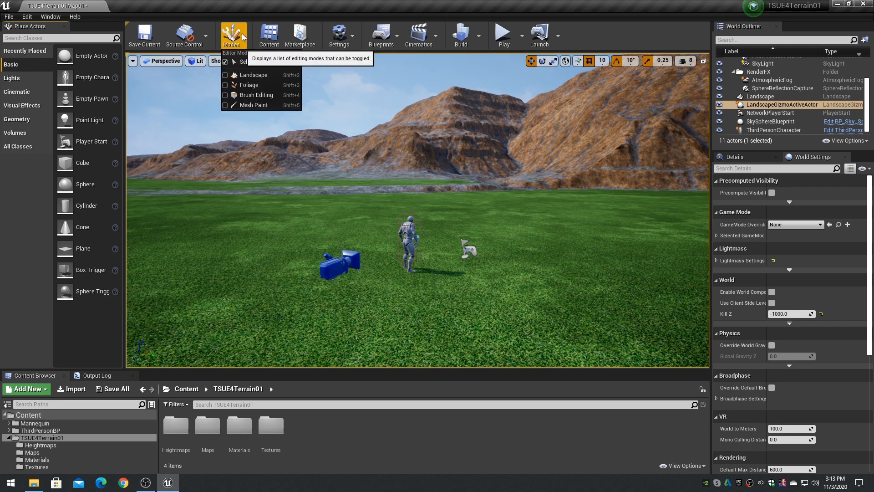
left_click(246, 76)
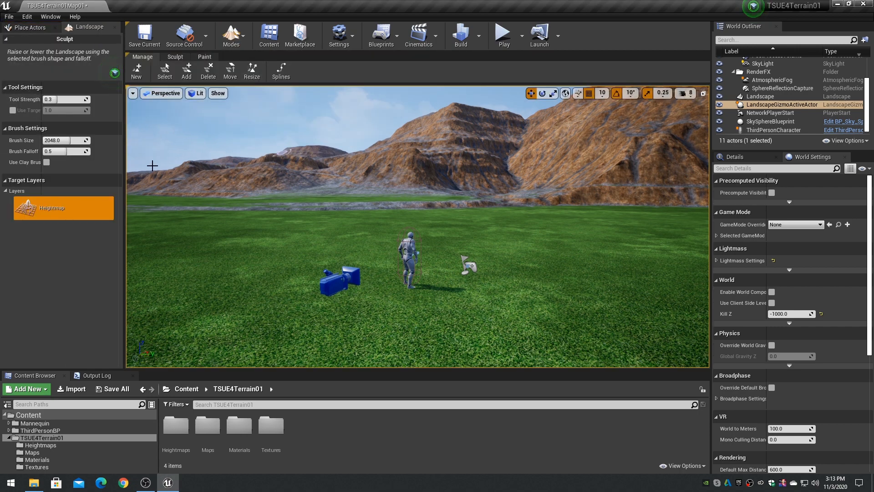
right_click(68, 208)
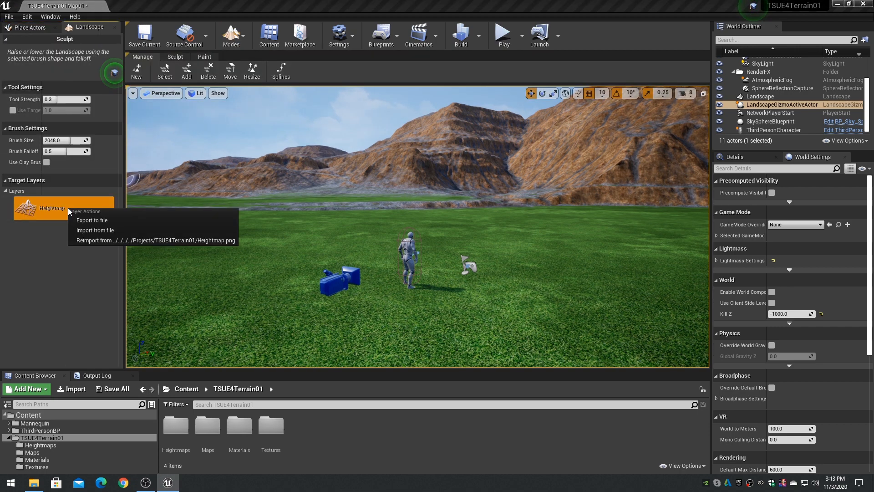
left_click(93, 219)
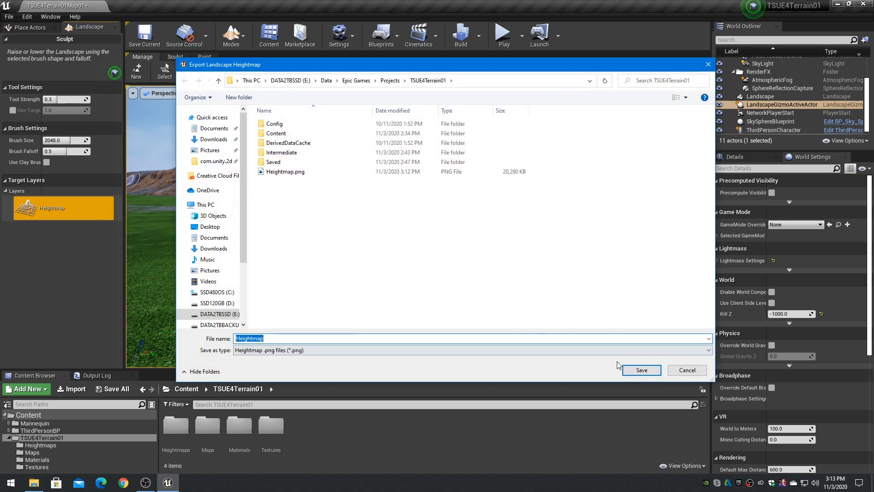
left_click(641, 369)
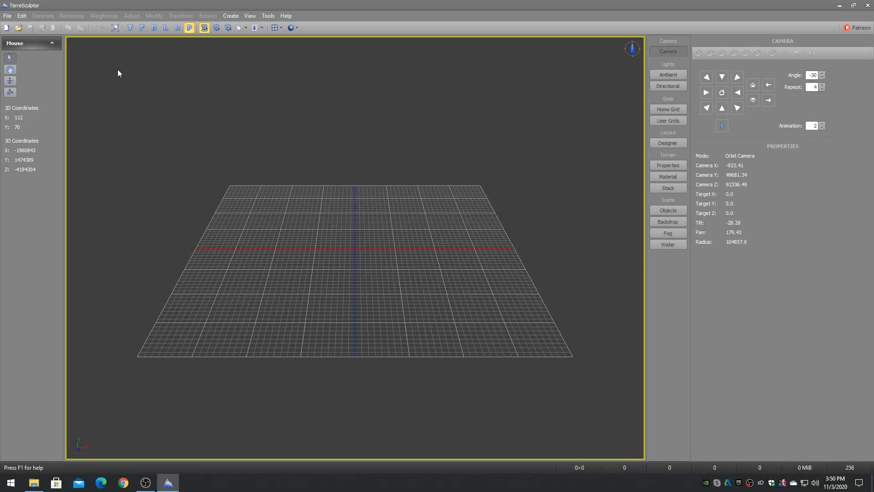
In TerreSculptor, import the exported Heightmap.png as a terrain with the 16-bit grayscale format and Grayscale source
left_click(7, 15)
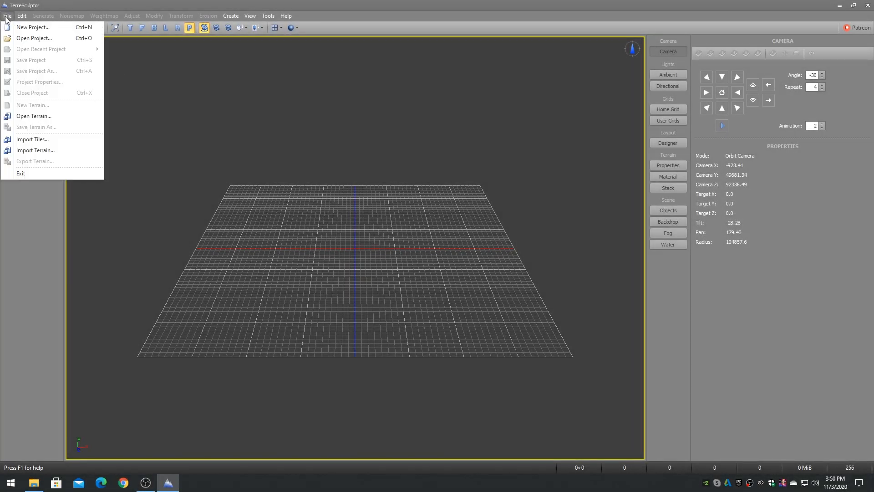
left_click(30, 150)
double_click(367, 208)
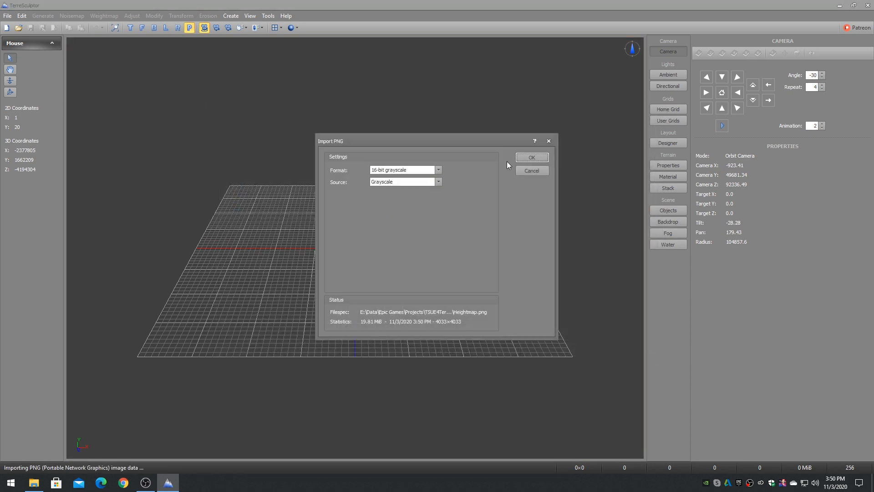
left_click(531, 157)
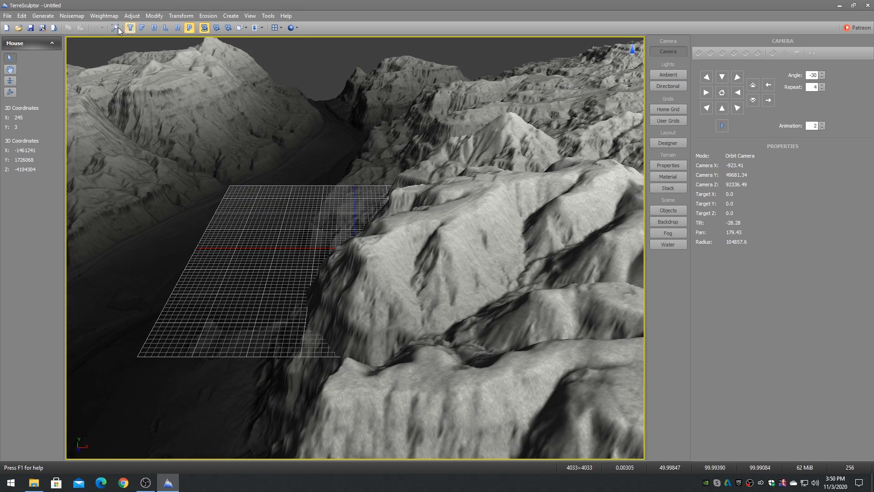
Frame the entire terrain in the viewport and raise the detail of its displayed mesh
left_click(115, 27)
left_click(277, 27)
left_click(286, 51)
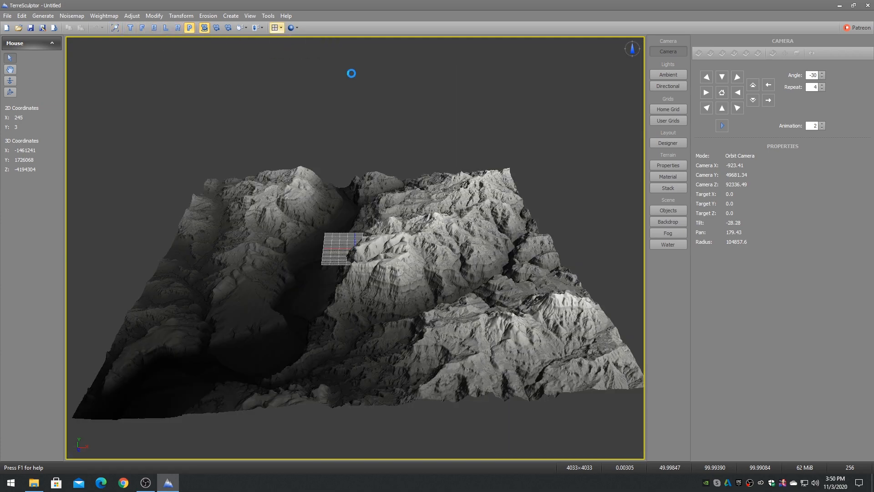
Hide the grid at the scene's centre and return to the camera settings
left_click(668, 210)
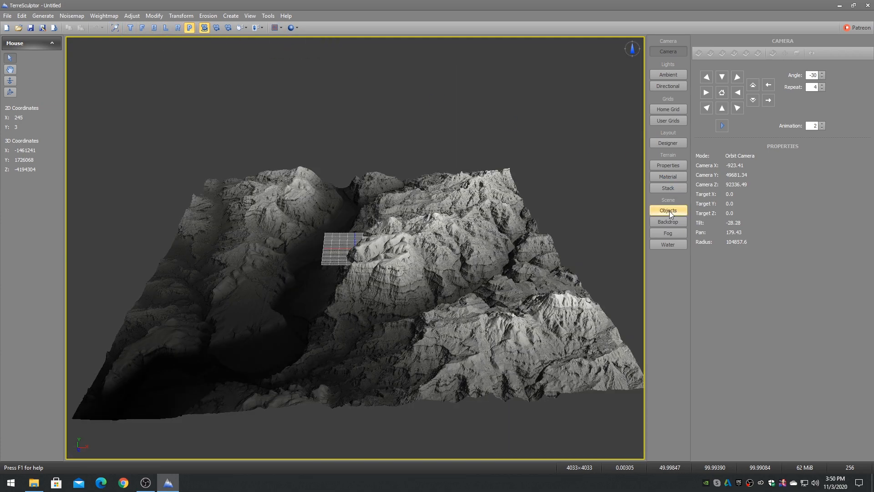
left_click(709, 55)
left_click(674, 51)
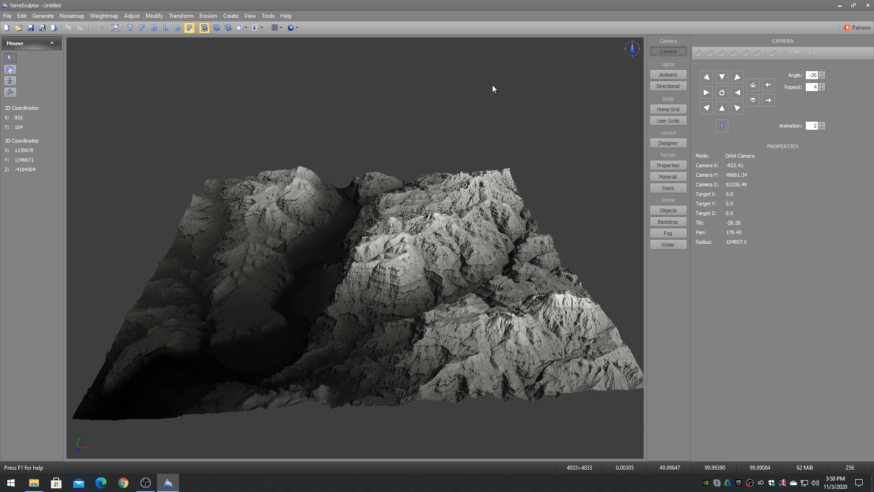
Set up a slope weightmap extraction for the flat areas with a maximum of 5 and a falloff of 5 degrees
left_click(101, 16)
left_click(116, 138)
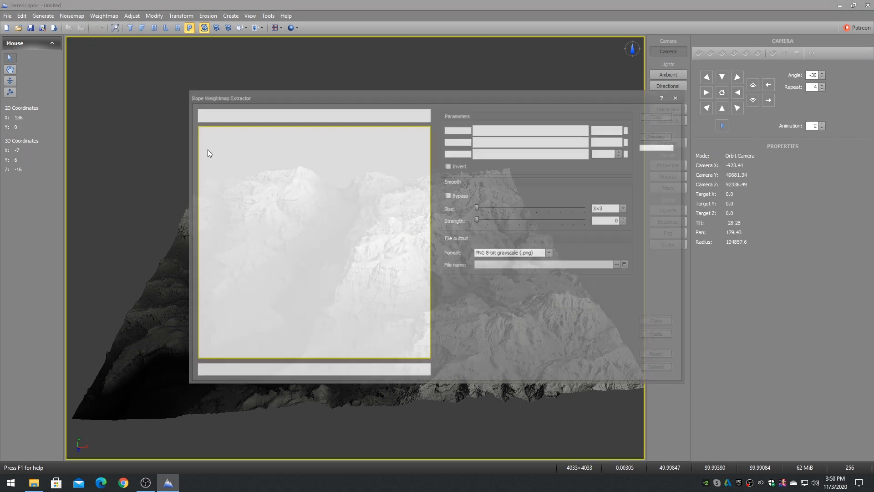
left_click(604, 141)
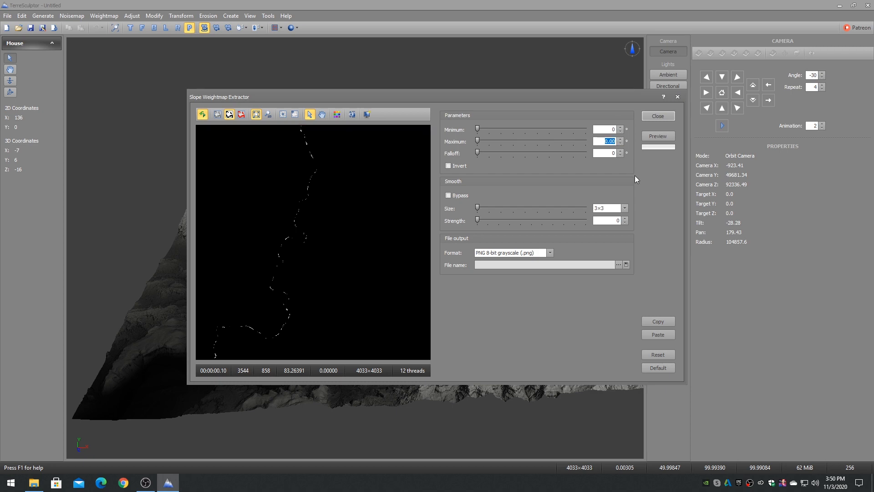
type("5")
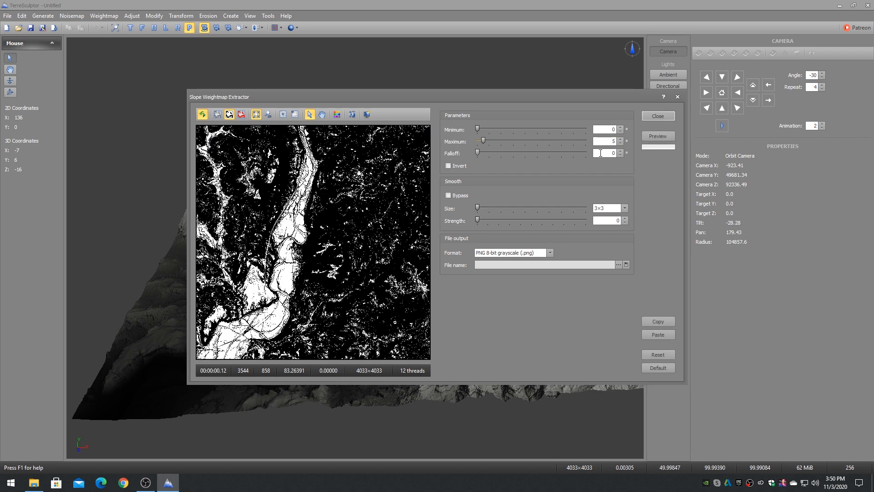
left_click(601, 153)
type("5")
key("Tab")
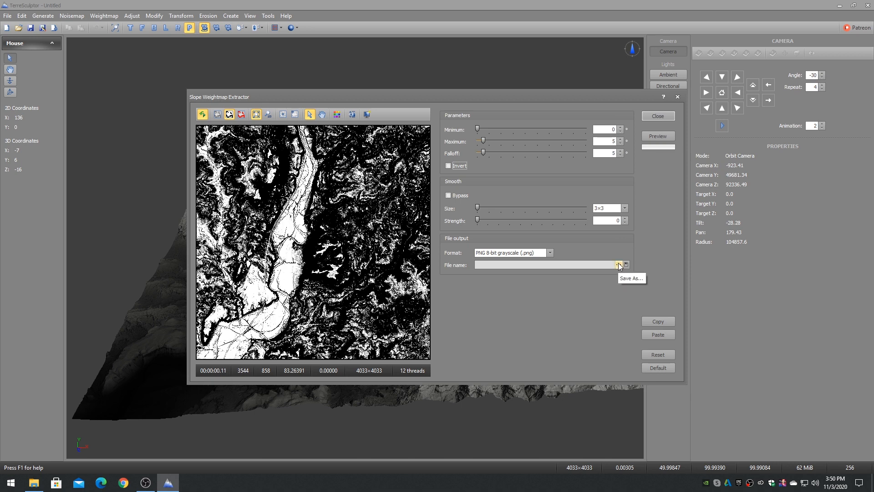
Save the slope mask as W_TSx24y410_SlopeFlat_0_5_5.png in the 4033 folder, replacing the existing file
left_click(619, 265)
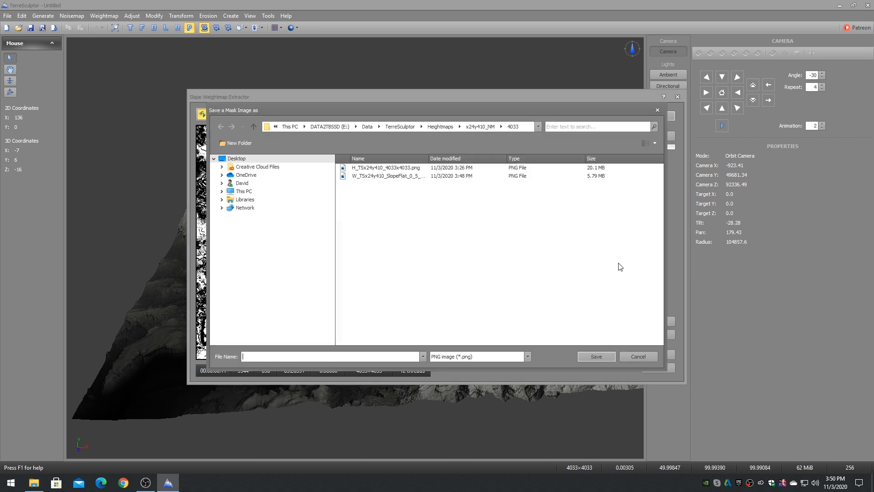
left_click(386, 177)
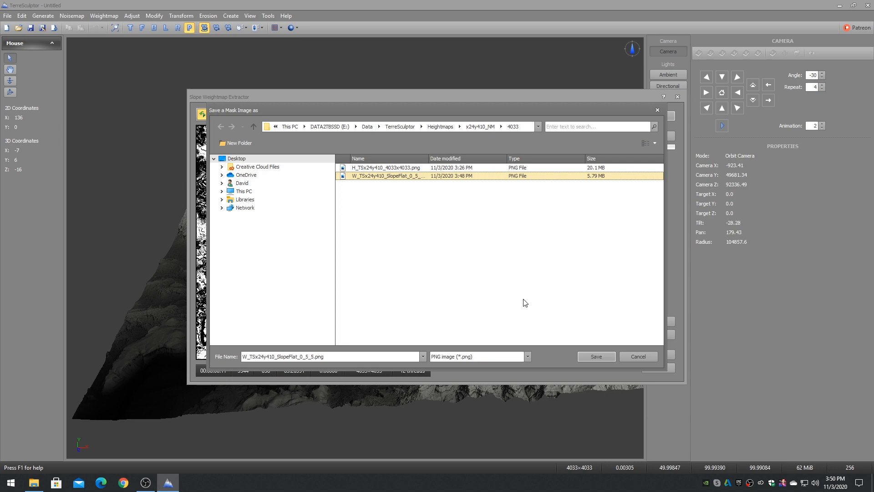
left_click(594, 357)
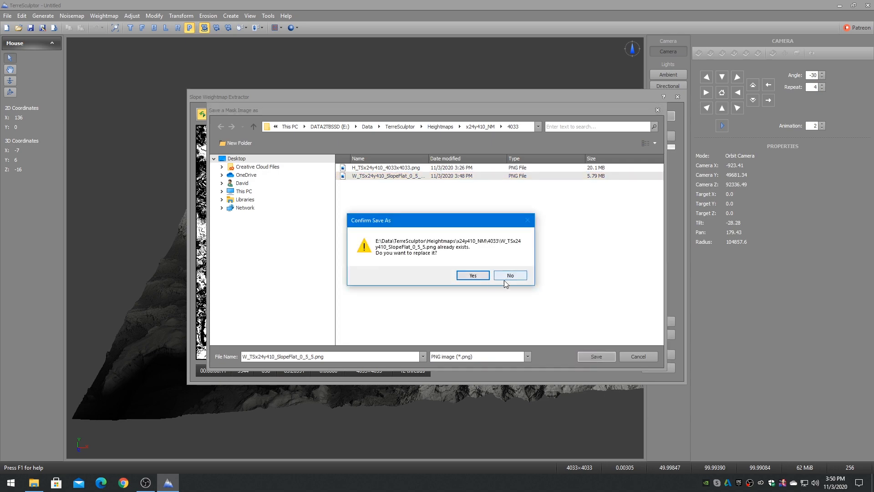
left_click(472, 276)
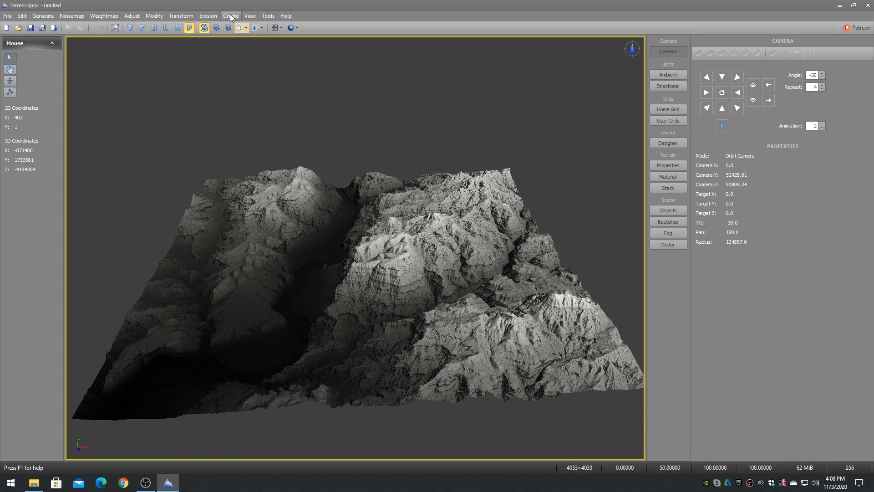
Set up a new splatmap in the Splatmap Creator with format 32bpp RGBAK 5 Texture and mode Priority - mask priority of R>G>B>A
left_click(231, 18)
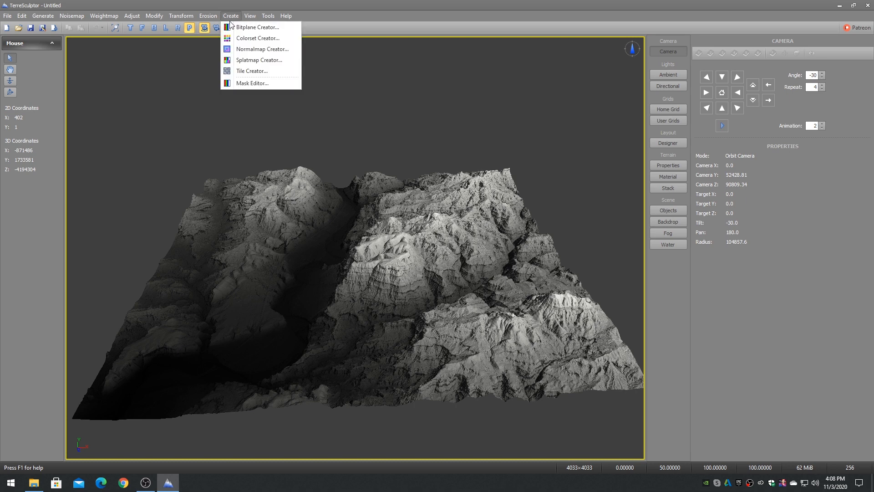
left_click(244, 63)
left_click(328, 110)
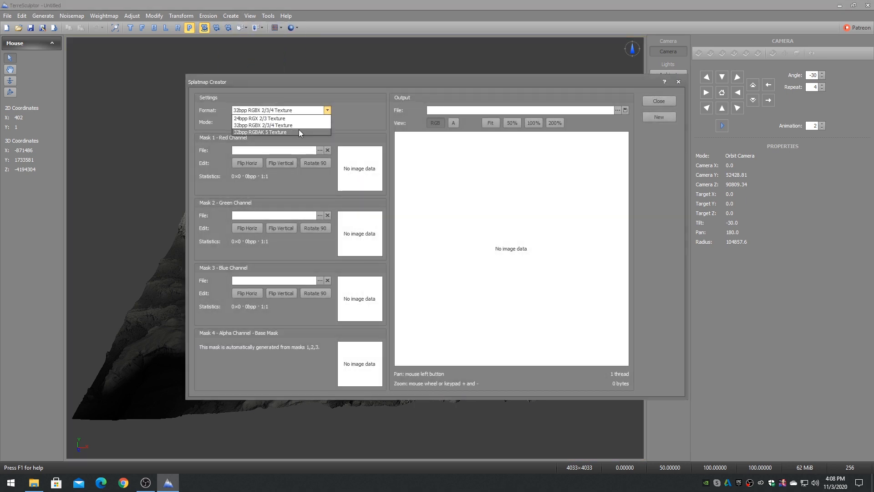
left_click(298, 130)
left_click(327, 122)
left_click(304, 135)
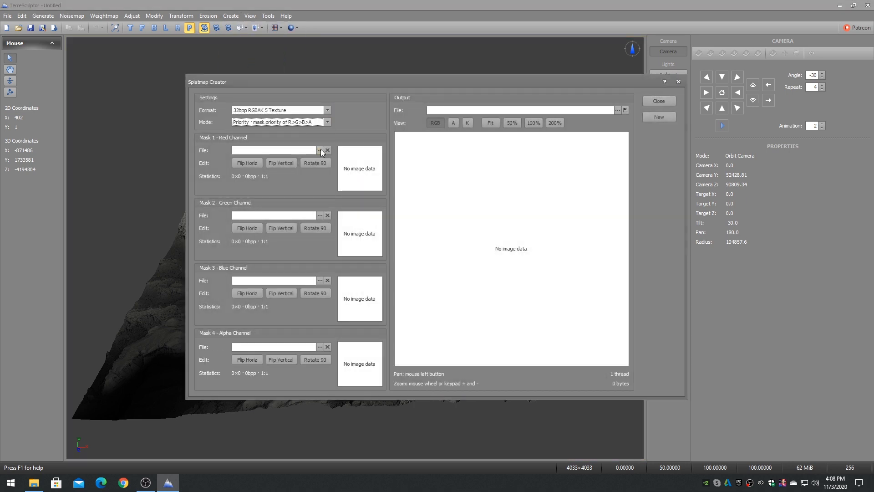
Load the 8-bit grayscale PNG masks W_TSx24y410_Flowmap into the red channel and W_TSx24y410_Convexity into the green channel
left_click(320, 150)
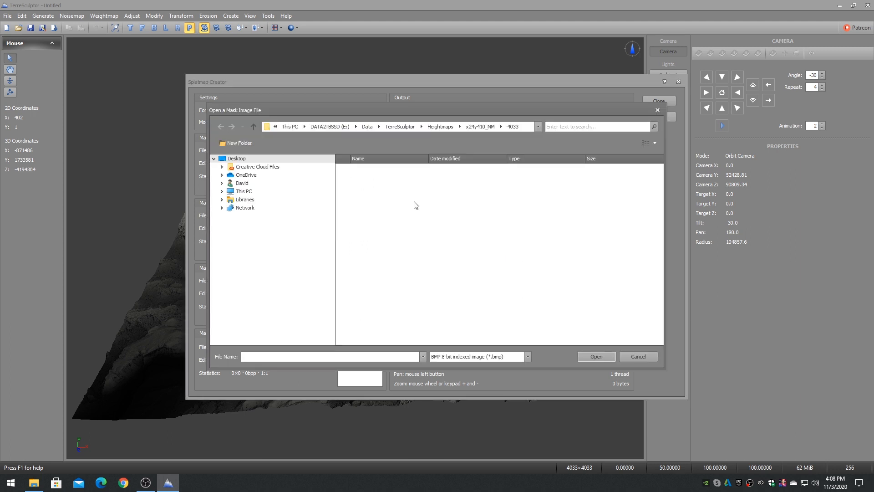
left_click(475, 358)
left_click(472, 387)
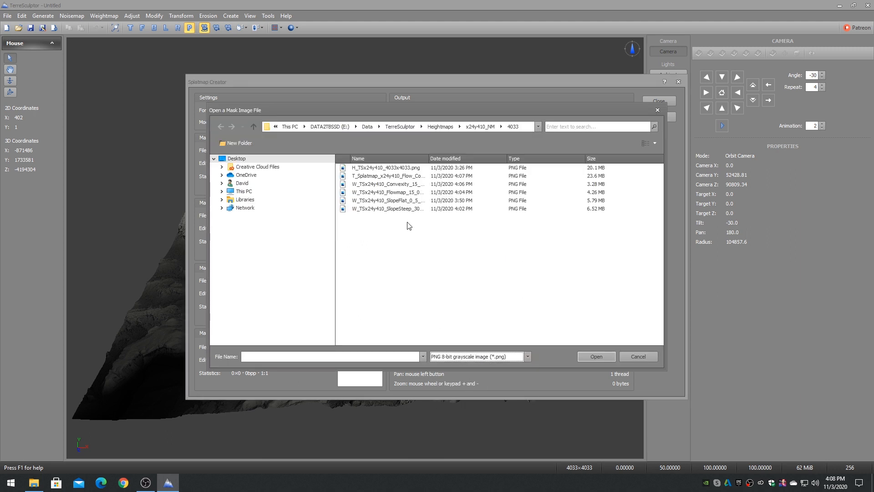
double_click(387, 192)
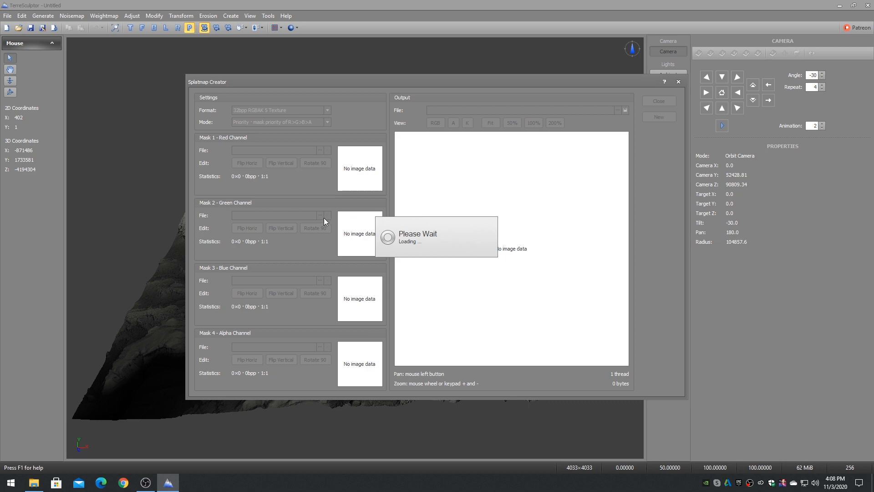
left_click(320, 216)
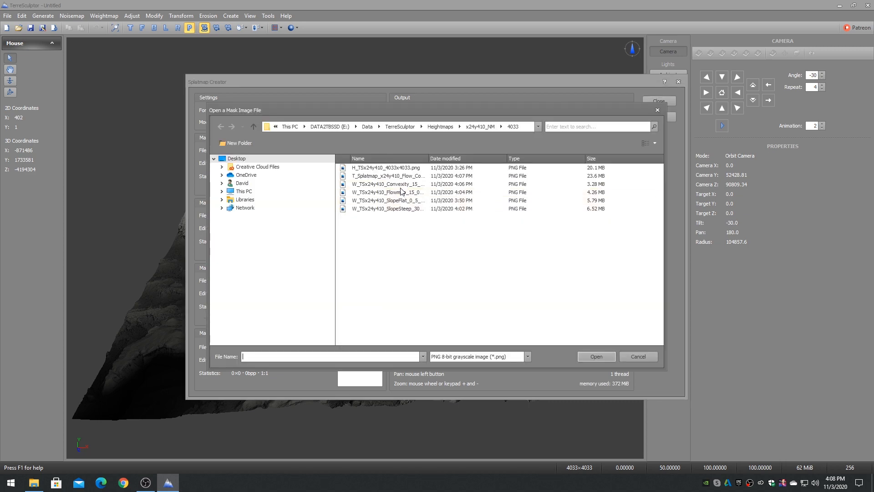
double_click(392, 183)
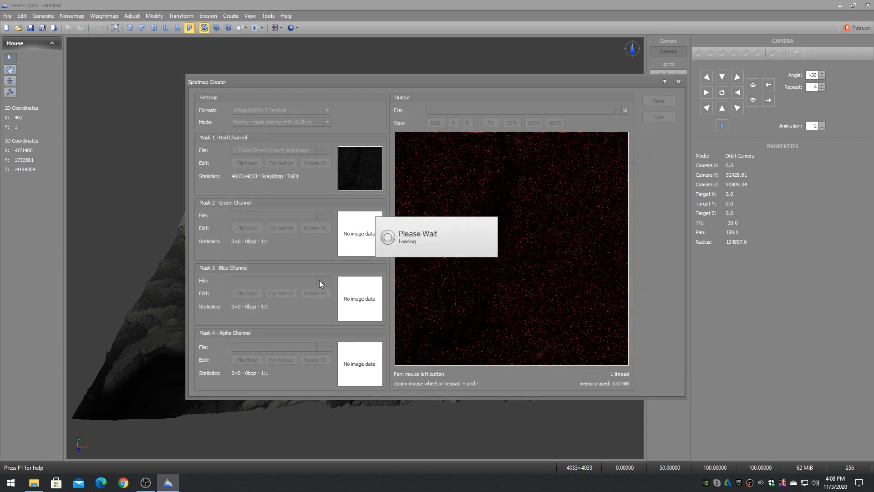
Load the W_TSx24y410_SlopeSteep PNG mask into the blue channel and the W_TSx24y410_SlopeFlat mask into the alpha channel
left_click(320, 281)
double_click(401, 209)
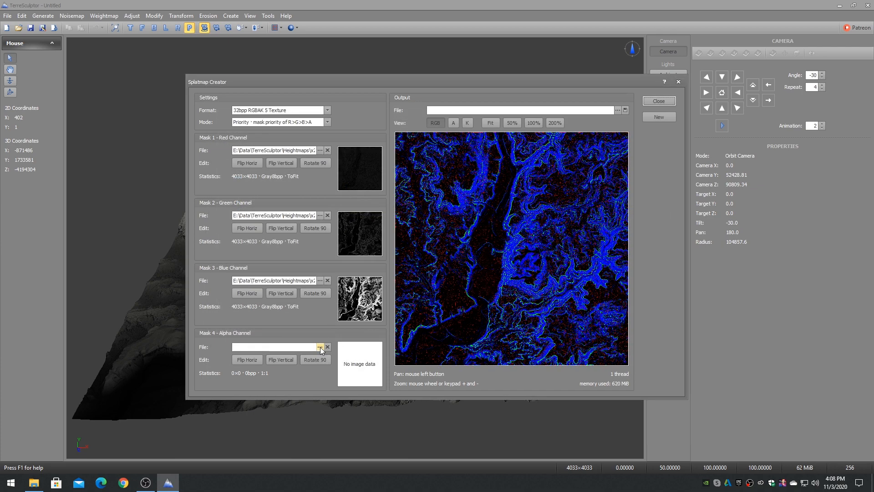
left_click(320, 347)
double_click(402, 200)
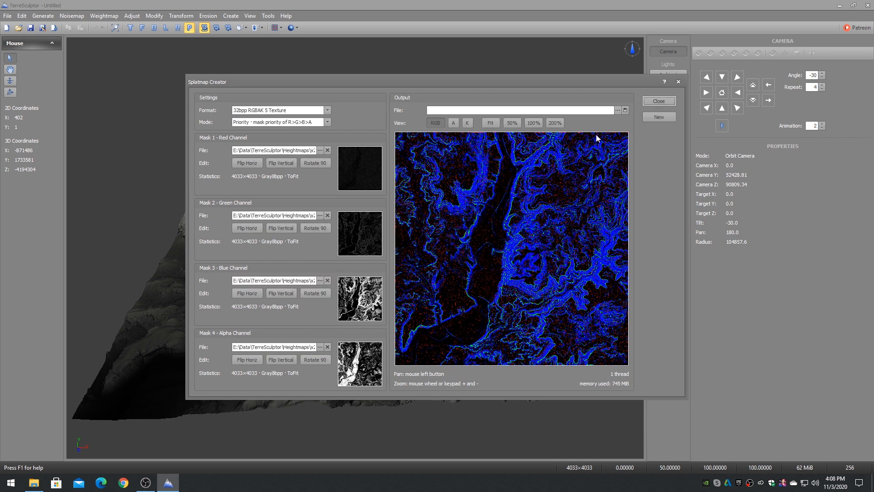
Save the splatmap as the PNG 32-bit color image T_Splatmap_x24y410_Flow_Convex_Steep_Flat.png in the 4033 folder, replacing the existing file
left_click(618, 111)
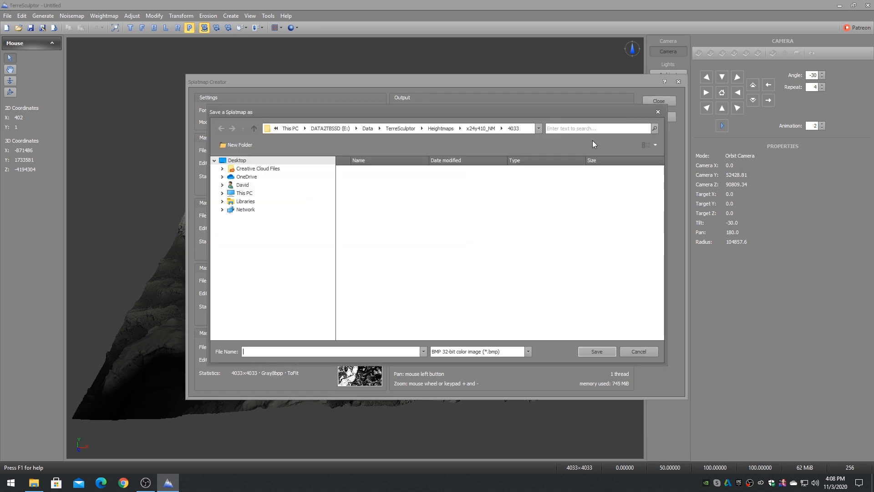
left_click(489, 351)
left_click(455, 368)
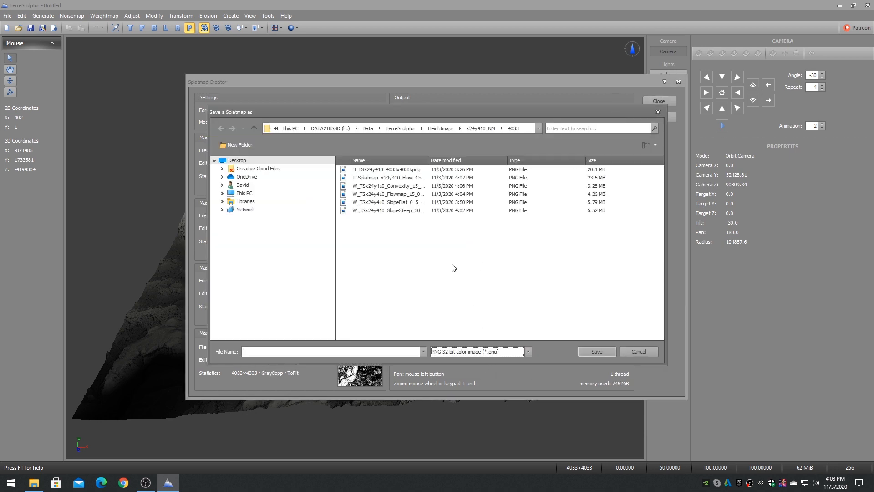
double_click(387, 177)
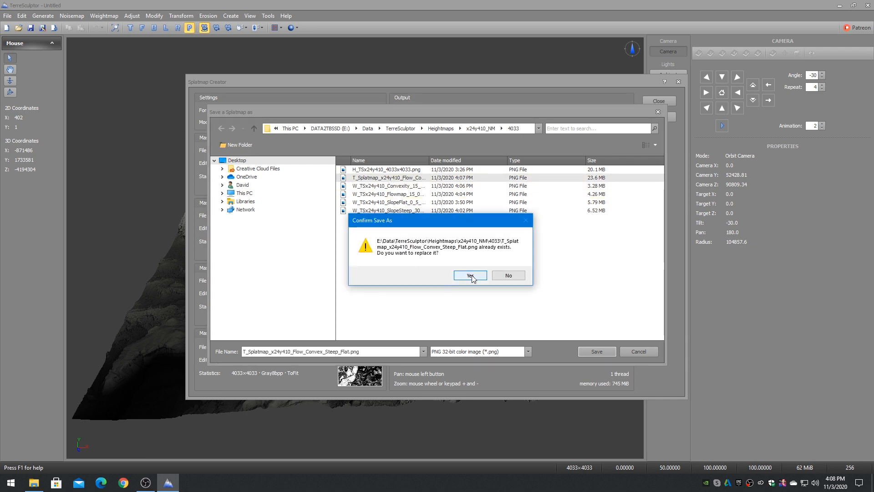
left_click(470, 275)
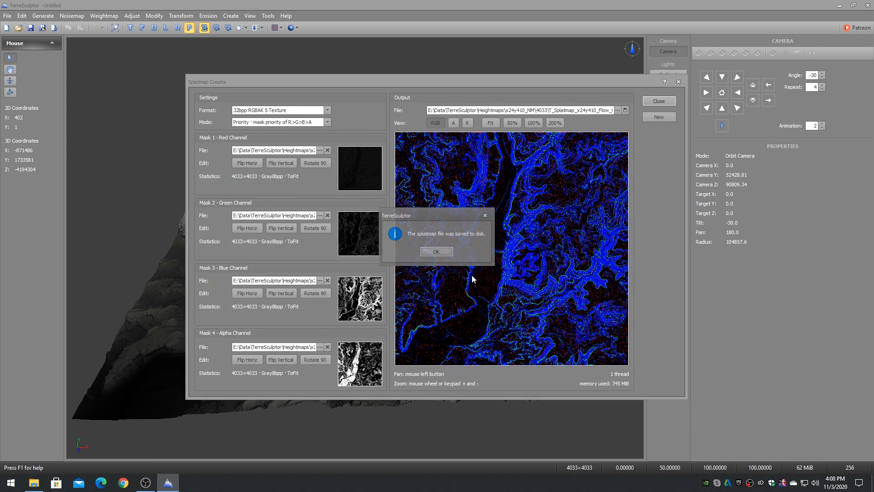
left_click(437, 252)
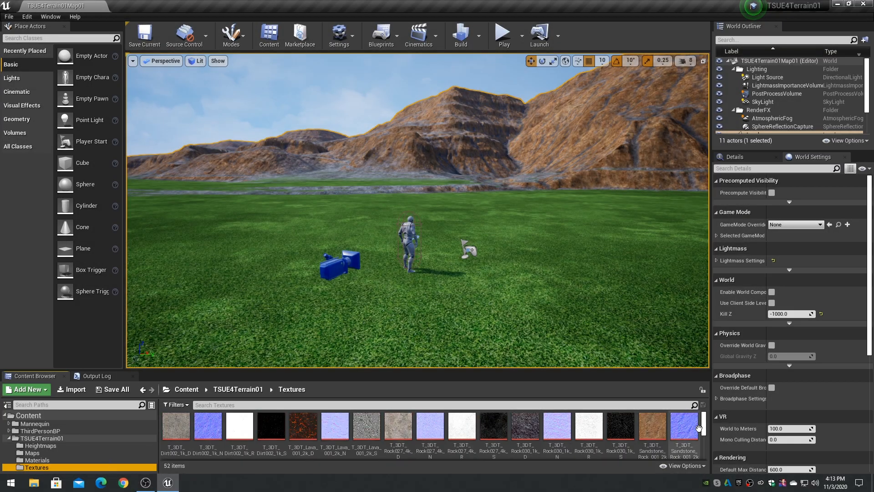
In Unreal Editor, reimport the T_TS24x410yNM_4033_Splatmap texture in the TSUE4Terrain01 Textures folder from its source file
scroll(707, 432, "down", 2)
left_click_drag(706, 432, 709, 443)
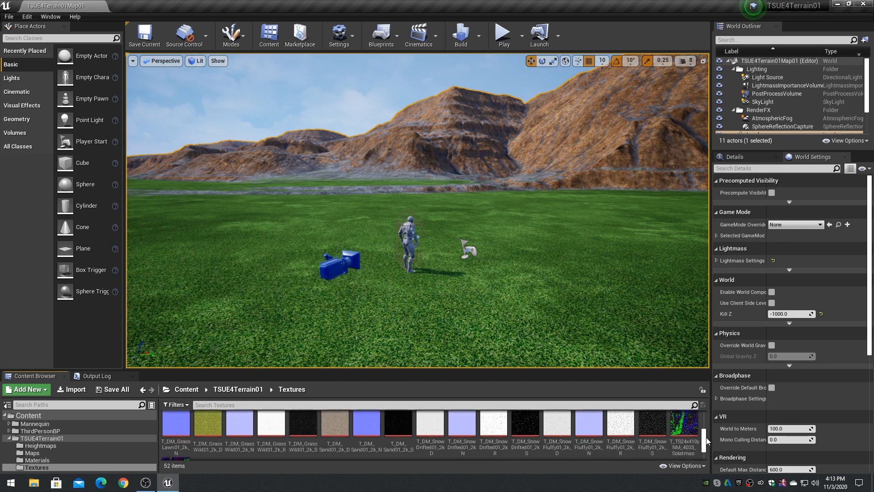
left_click(682, 421)
right_click(682, 421)
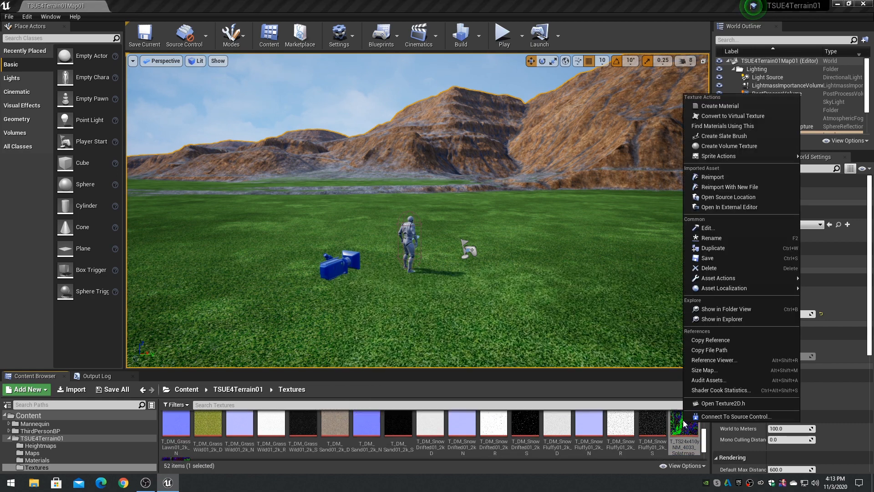
left_click(712, 177)
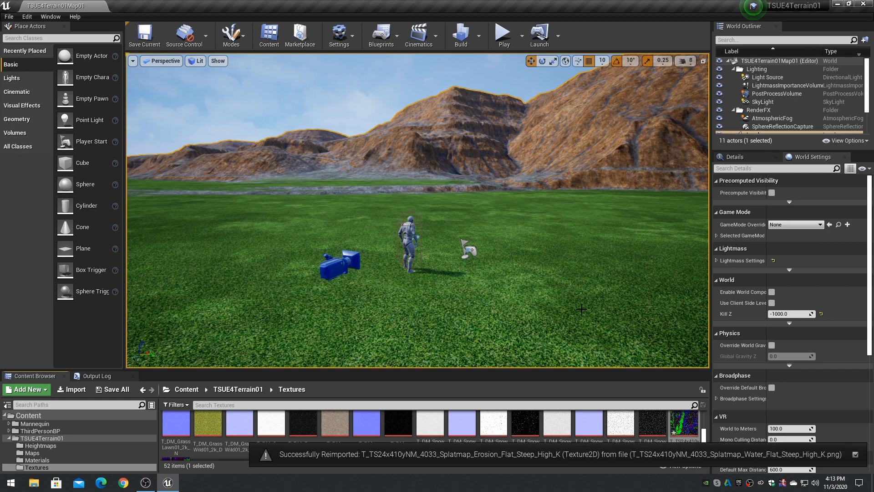